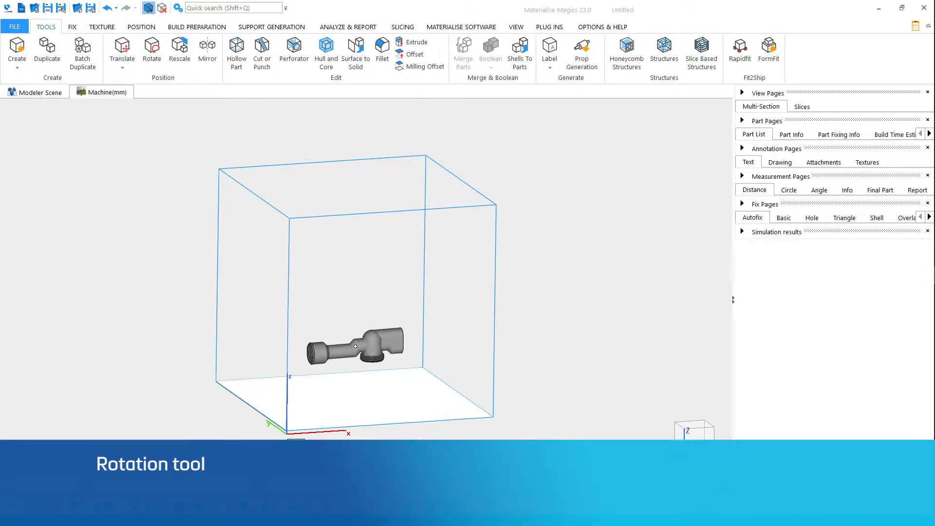
scroll(348, 366, "up", 5)
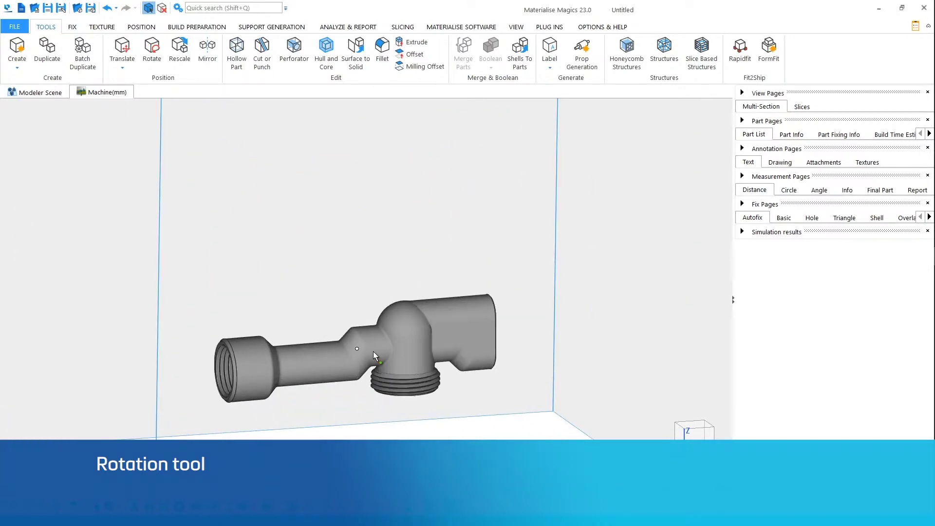
scroll(369, 329, "up", 3)
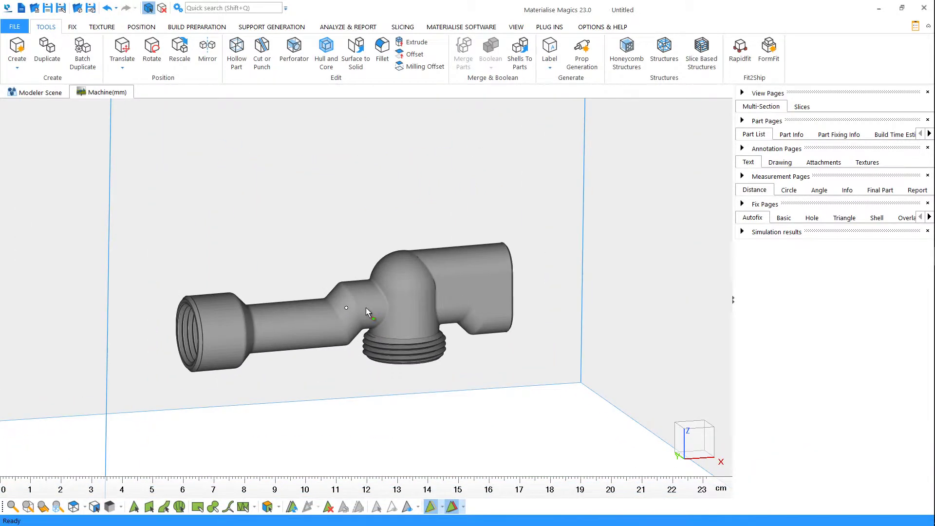
Step: Rotate the tube 30 degrees about X, then drag the gizmo rings to rotate it freely
left_click(153, 53)
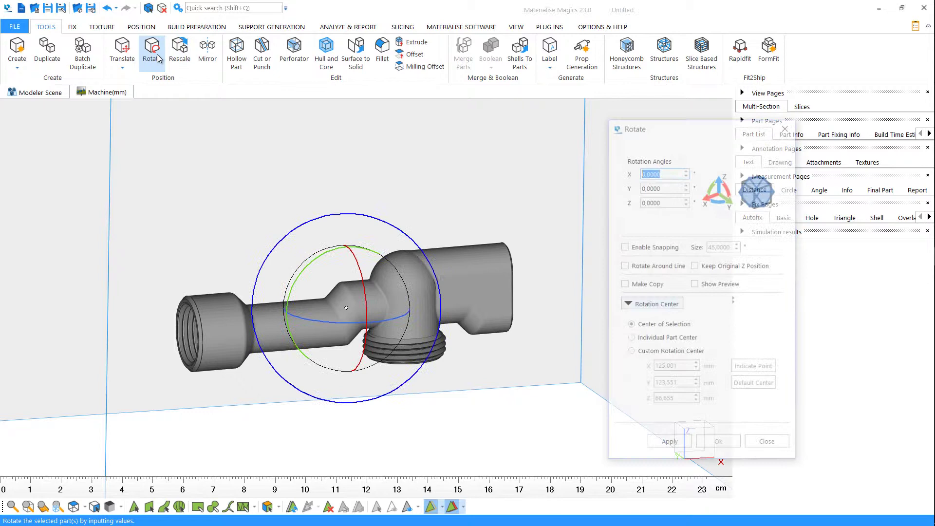
type("30")
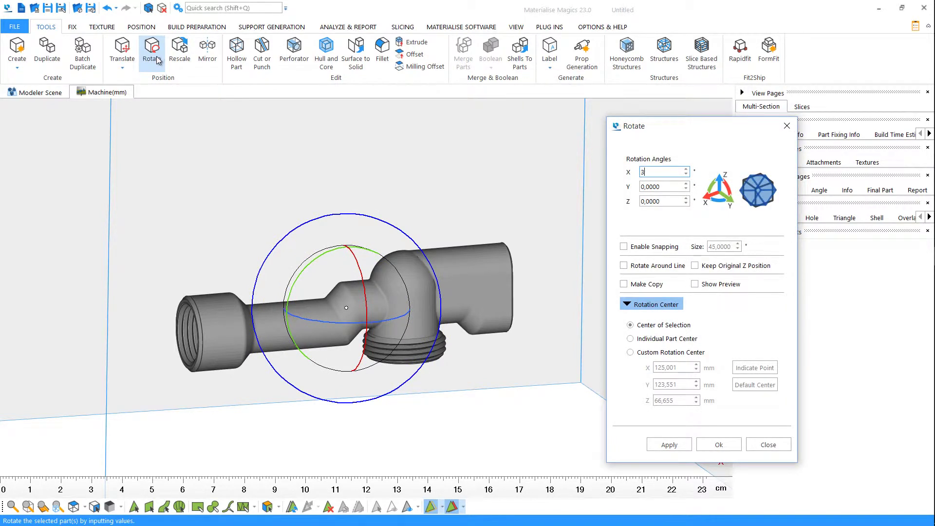
type("0,0000")
left_click(669, 445)
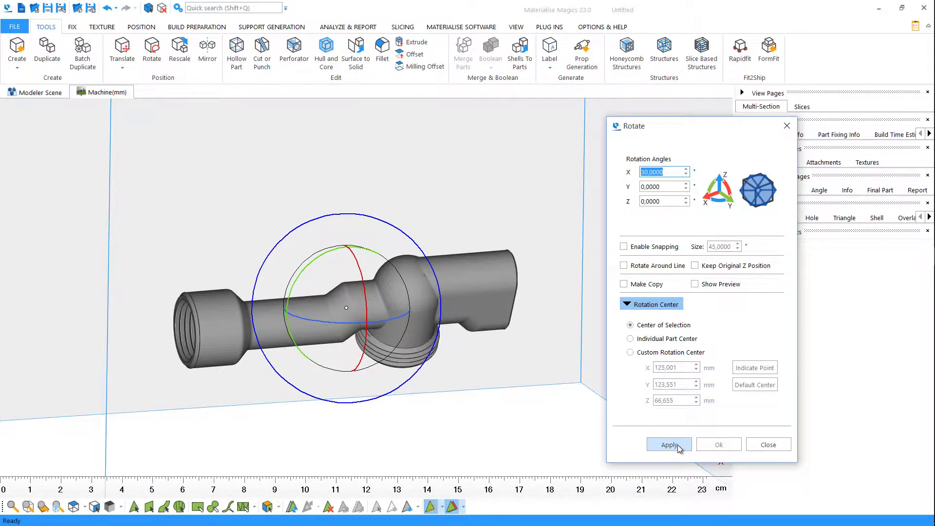
mouse_move(362, 291)
left_mouse_down()
mouse_move(367, 301)
mouse_move(332, 267)
mouse_move(337, 338)
mouse_move(375, 333)
left_mouse_up()
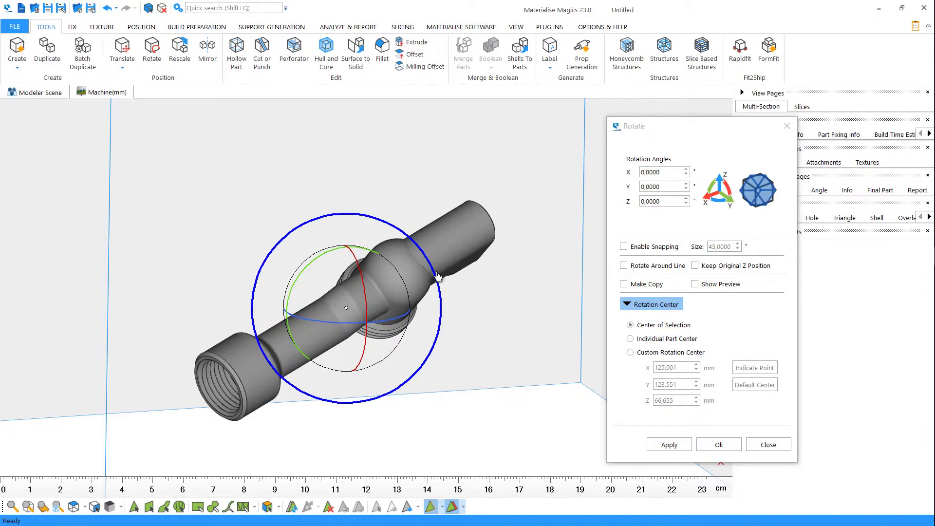
mouse_move(441, 278)
left_mouse_down()
mouse_move(426, 258)
mouse_move(435, 301)
left_mouse_up()
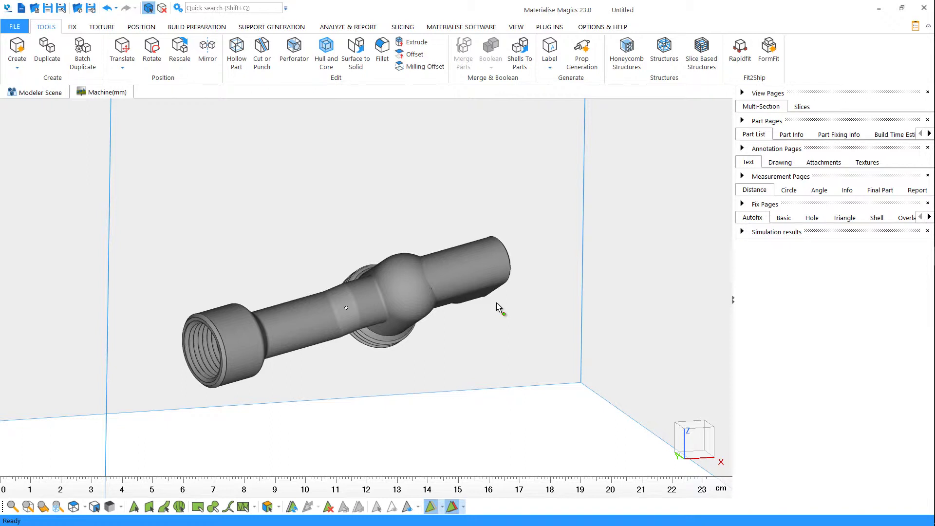
Step: Use Bottom/Top Plane to make the picked shaft surface the upper plane and apply it
middle_click_drag(408, 298, 415, 292)
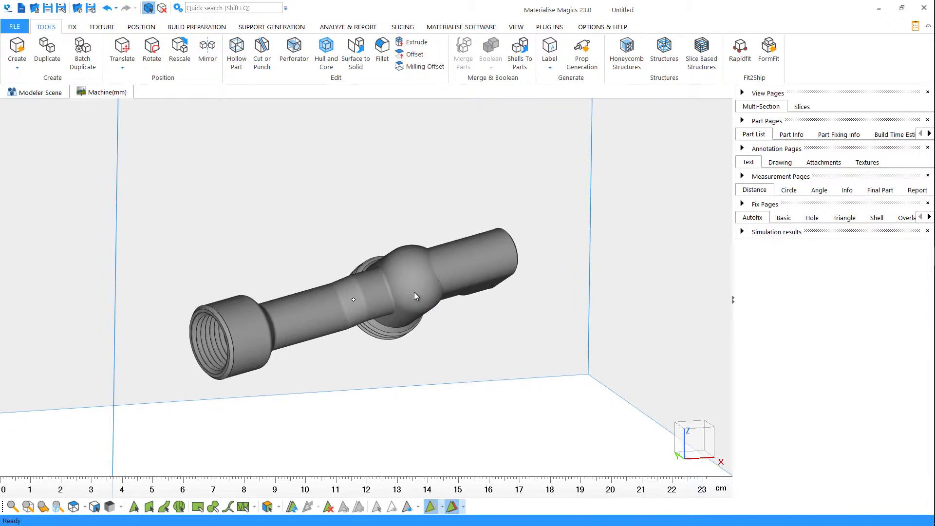
left_click(197, 28)
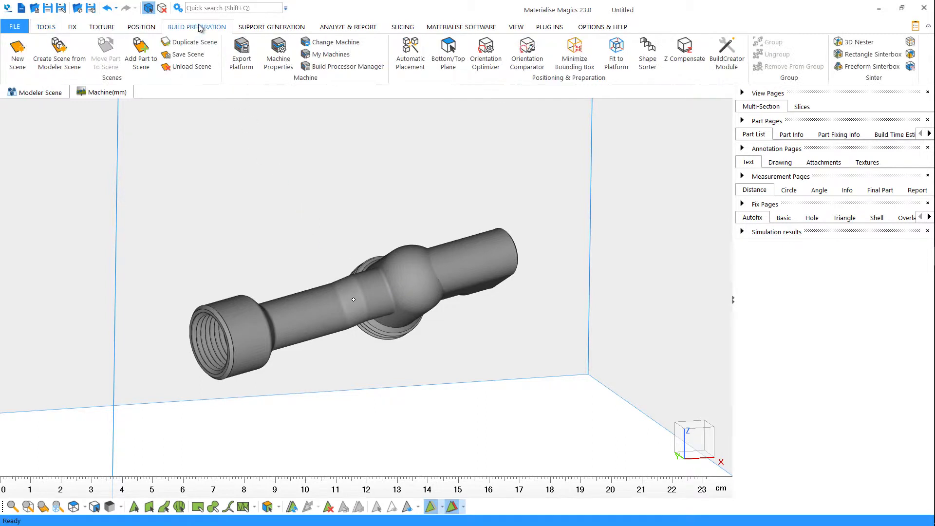
left_click(141, 28)
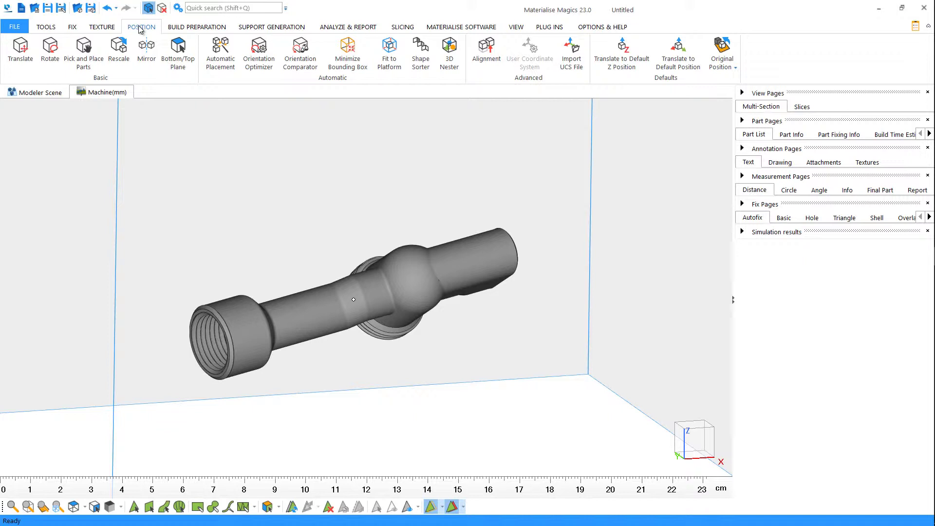
left_click(178, 55)
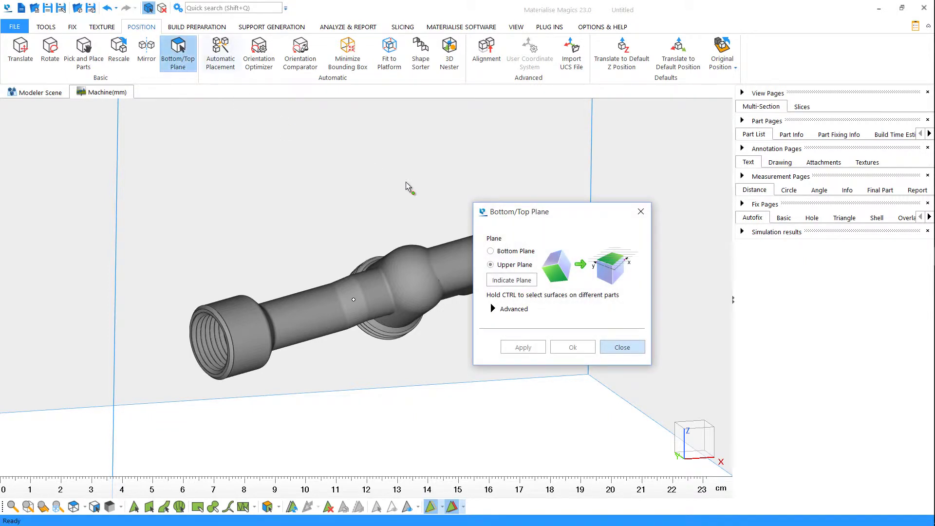
left_click_drag(577, 216, 650, 181)
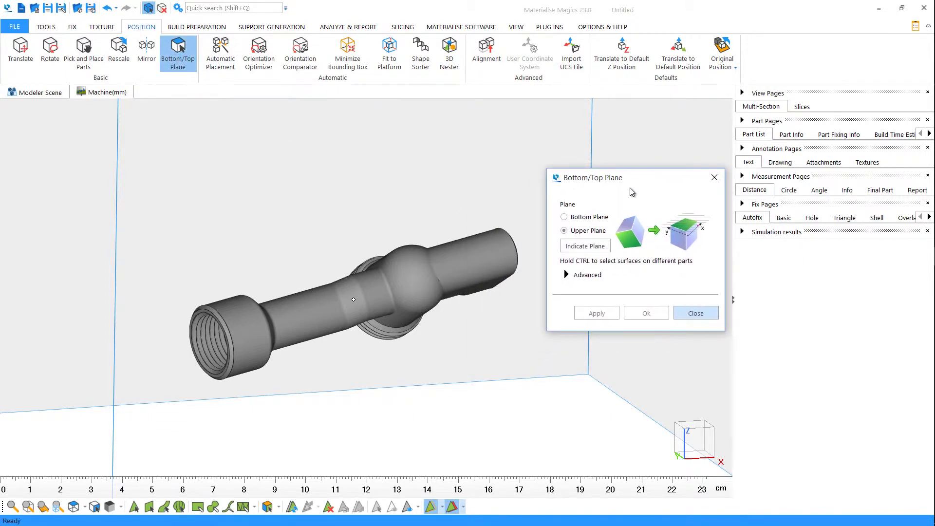
left_click(593, 218)
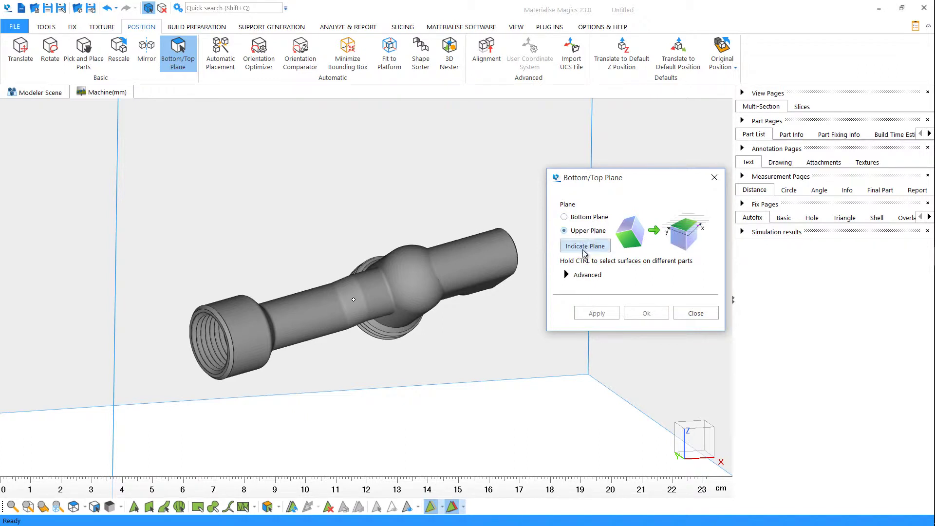
left_click(585, 249)
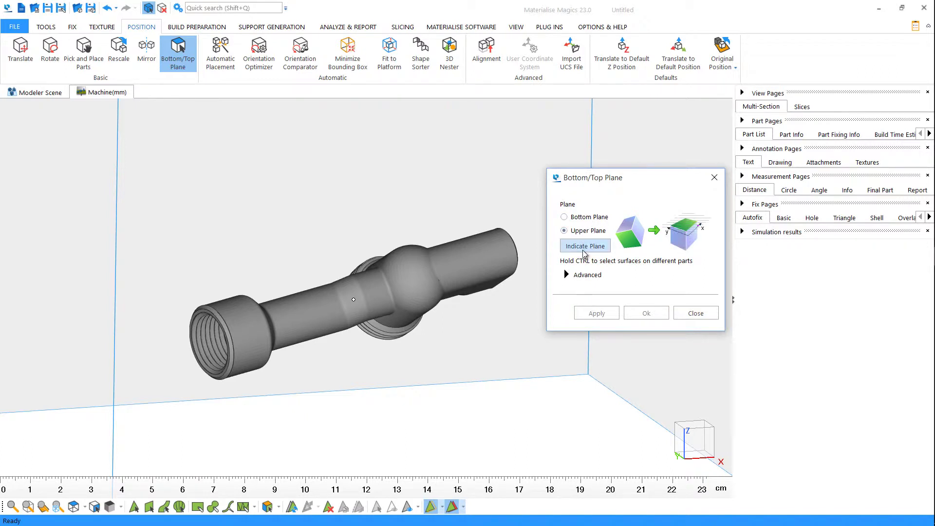
left_click(304, 319)
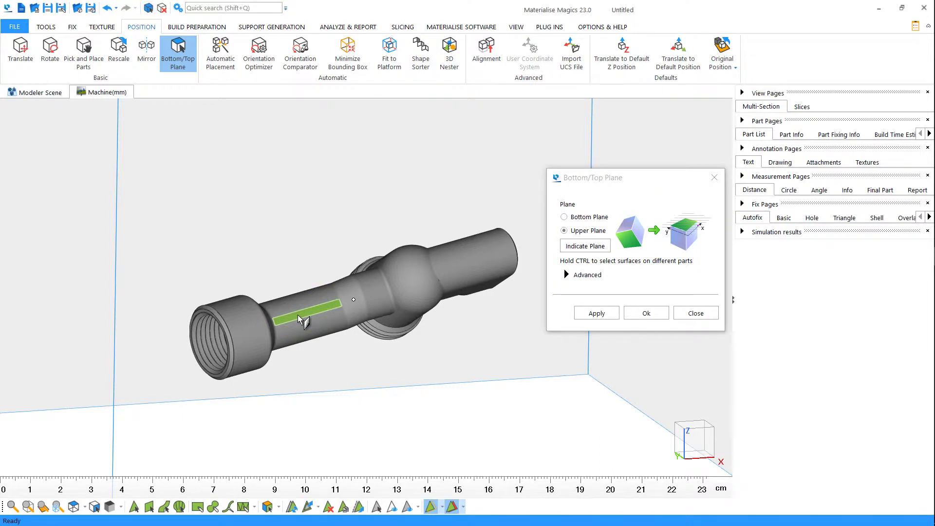
left_click(597, 312)
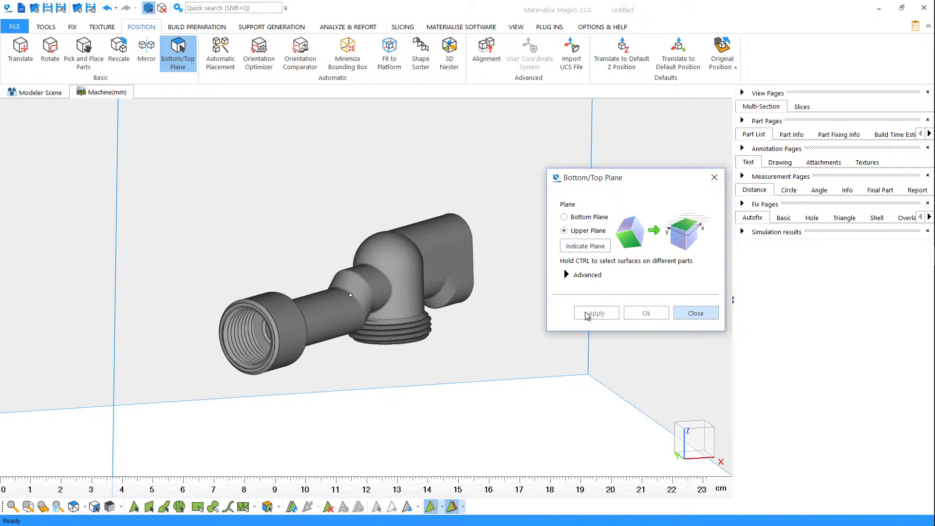
key("Escape")
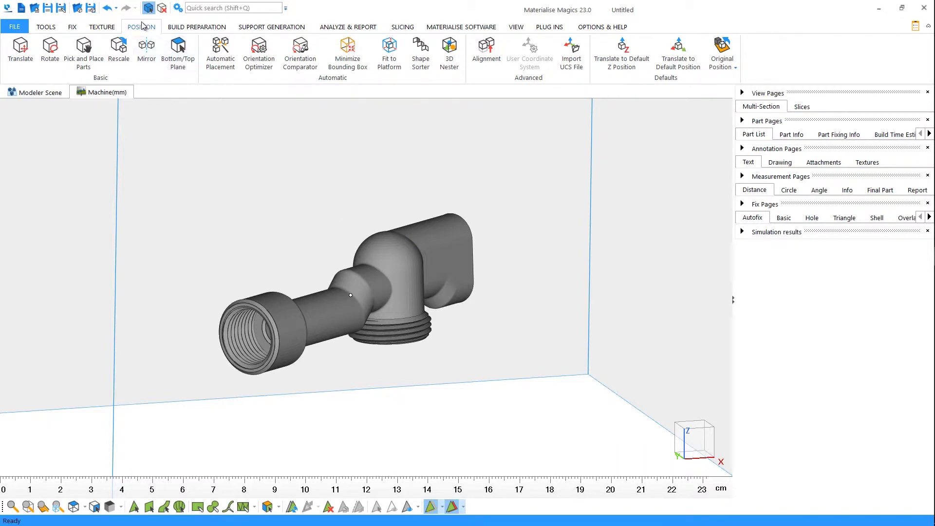
Step: Select the Z-height, Support Surface and Max XY Section orientations and run Compare
left_click(188, 30)
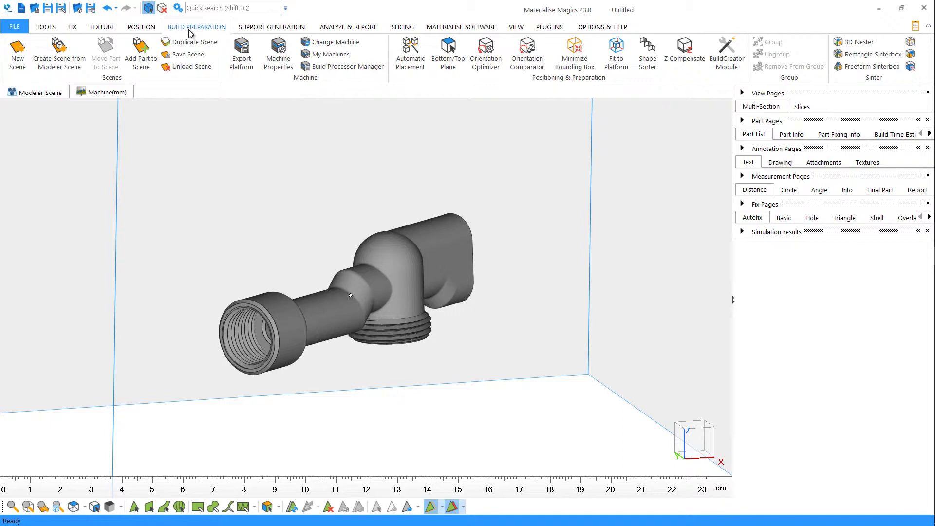
left_click(527, 55)
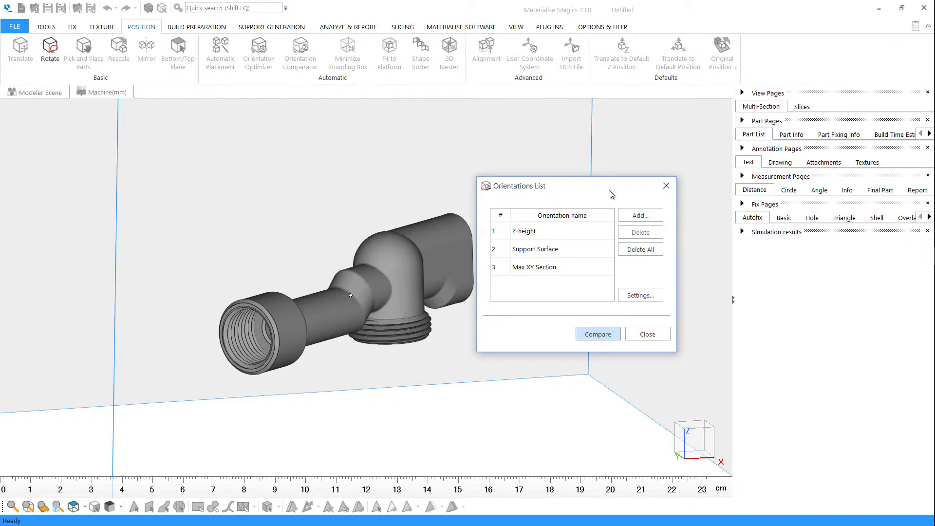
left_click(605, 233)
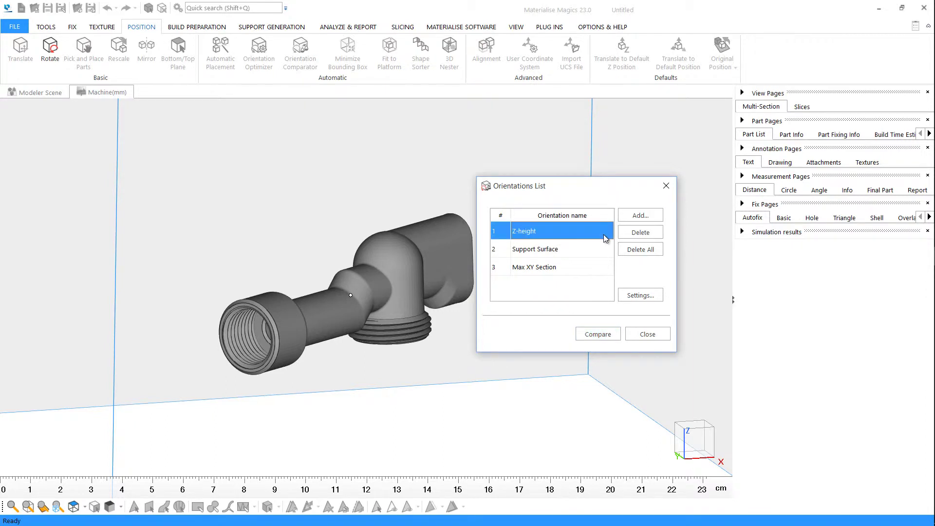
left_click(606, 251)
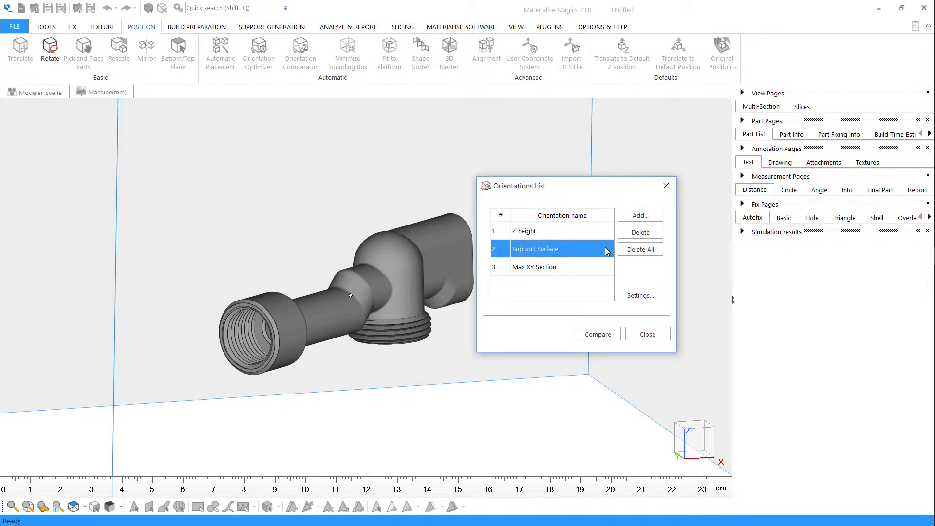
left_click(611, 272)
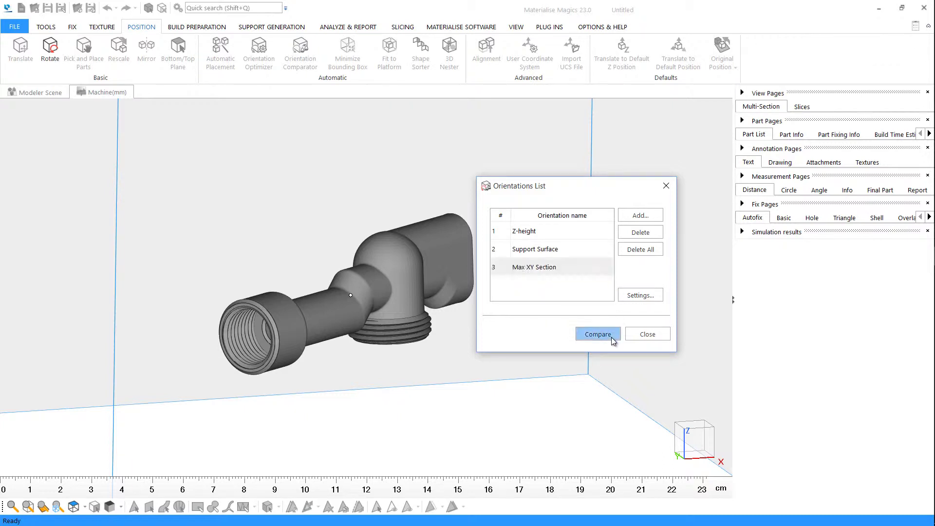
left_click(597, 333)
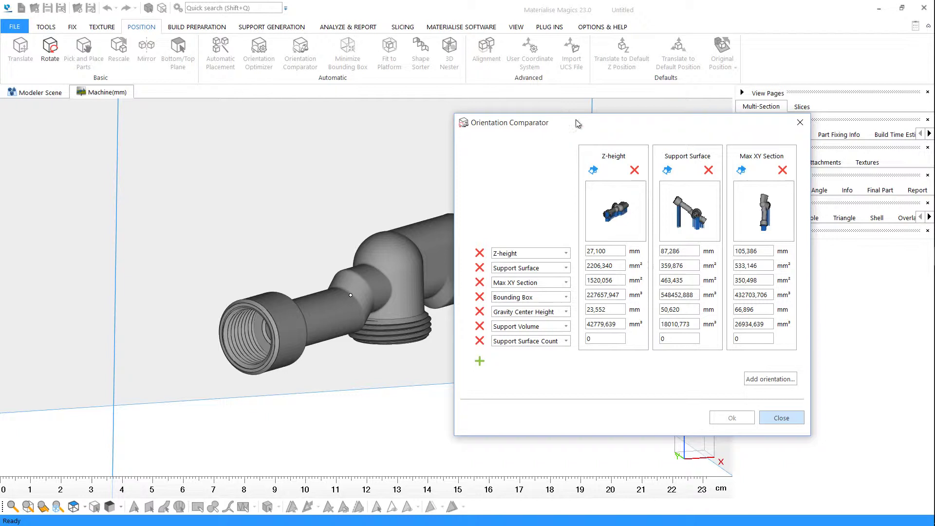
Step: Preview all three orientations, remove Gravity Center Height, and set Support Surface as reference
left_click_drag(577, 121, 621, 118)
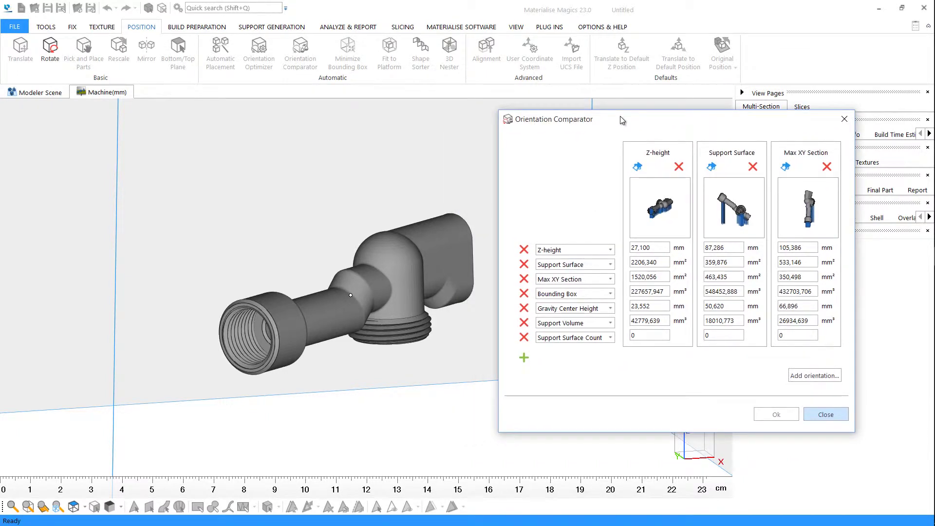
left_click(664, 198)
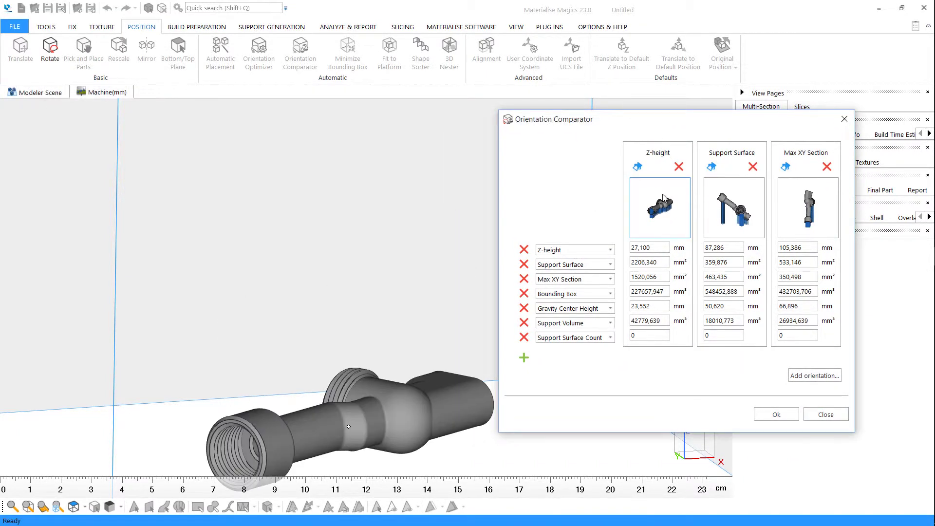
left_click(734, 212)
left_click(797, 205)
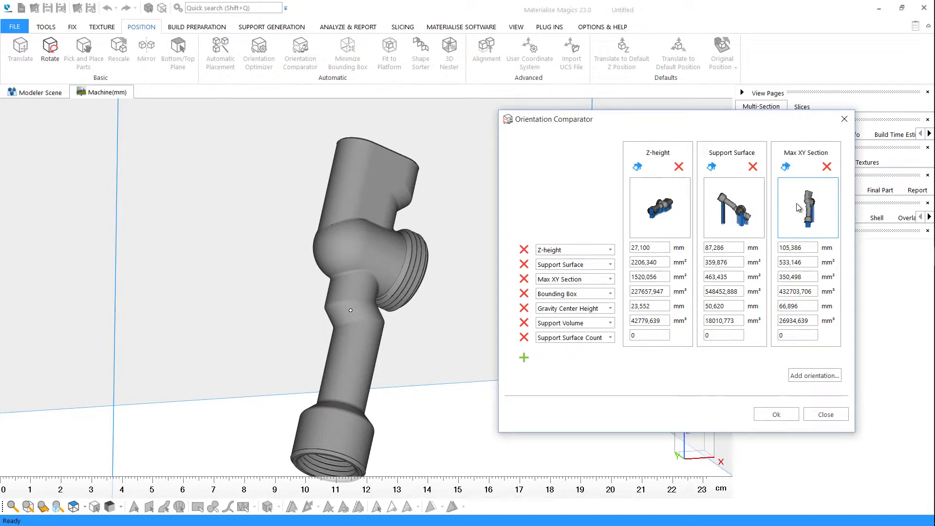
left_click(524, 309)
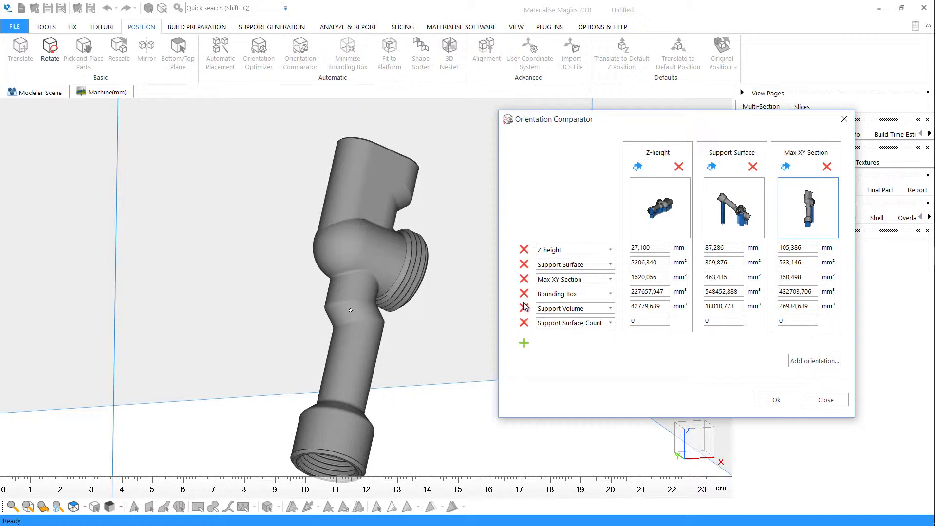
left_click(713, 167)
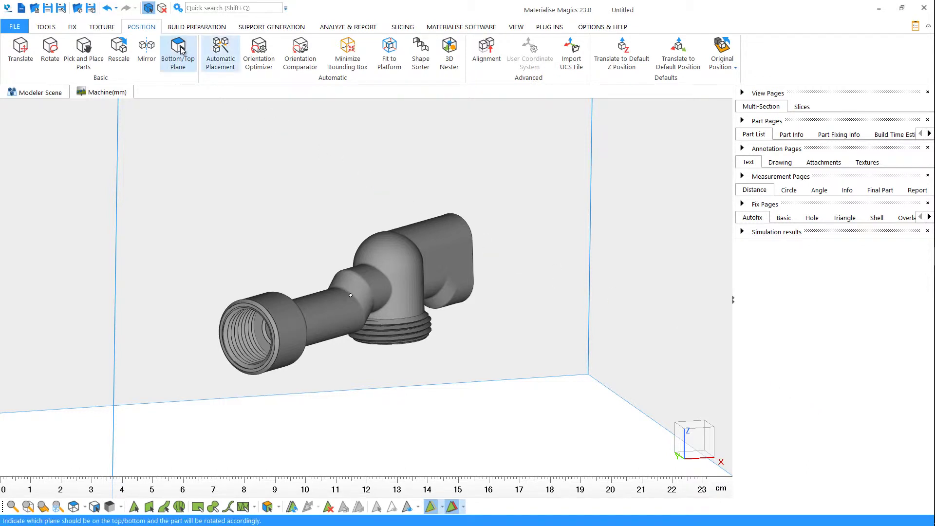
Step: Open the Orientation Optimizer and calculate the Metal tube's current measurements
left_click(198, 27)
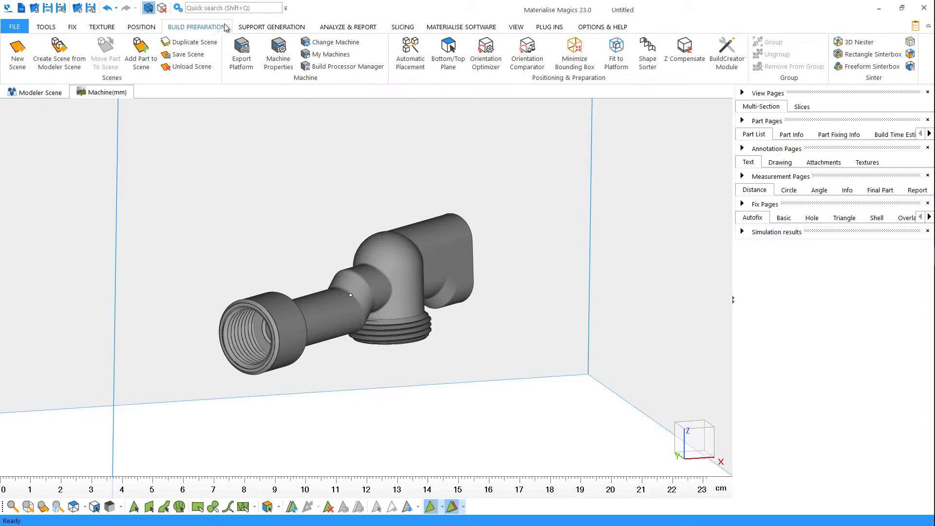
left_click(486, 59)
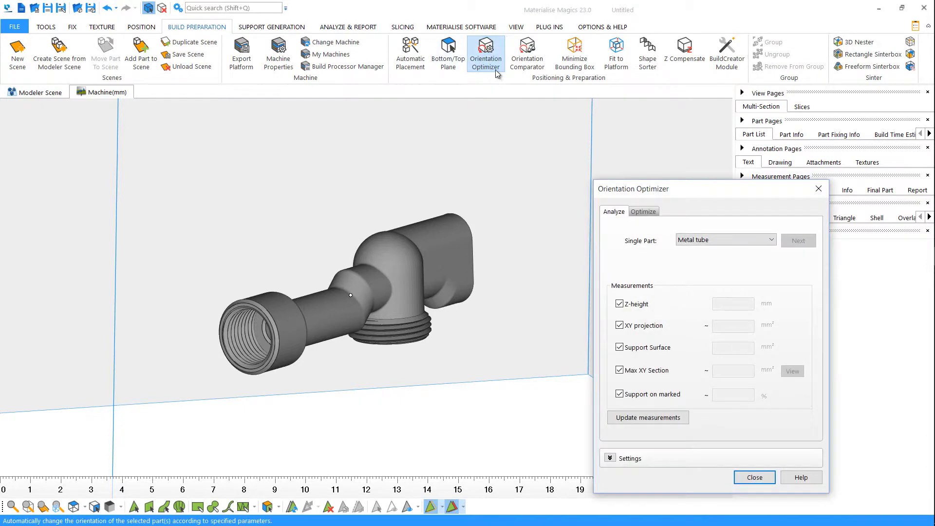
left_click(649, 417)
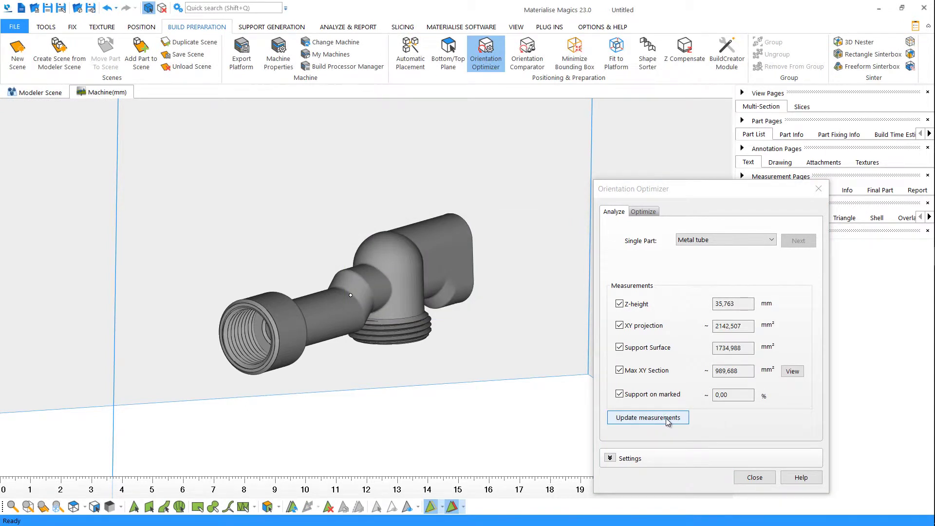
Step: Optimize for minimum Z-height and Max XY Section, with the slider at 50
left_click(645, 212)
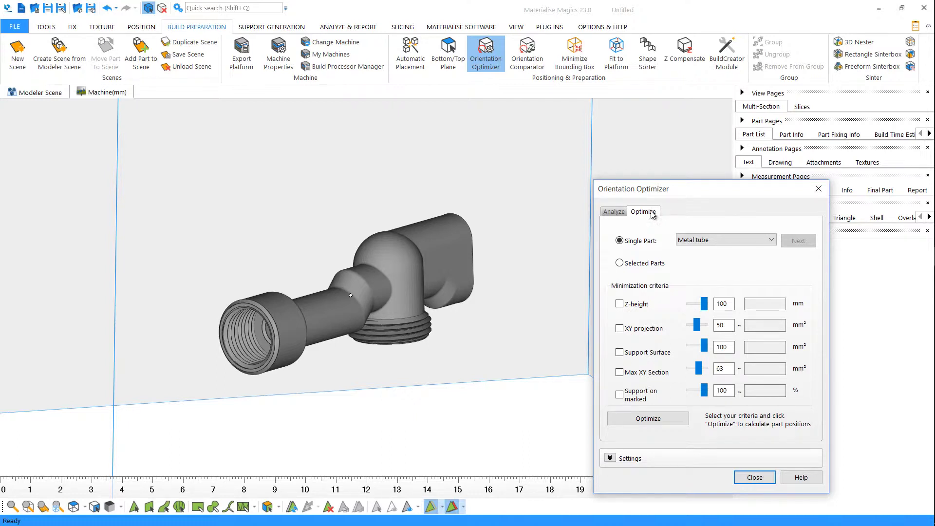
left_click(620, 305)
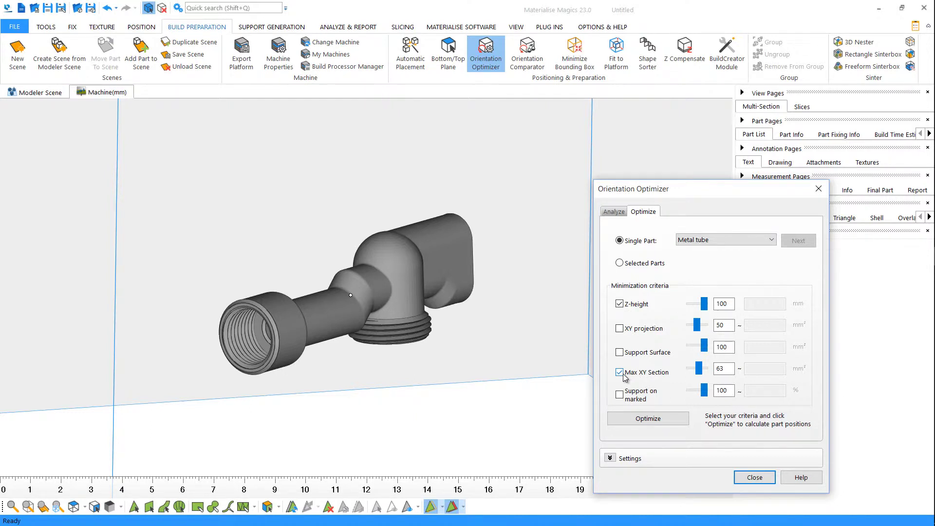
left_click_drag(699, 369, 698, 370)
left_click(659, 421)
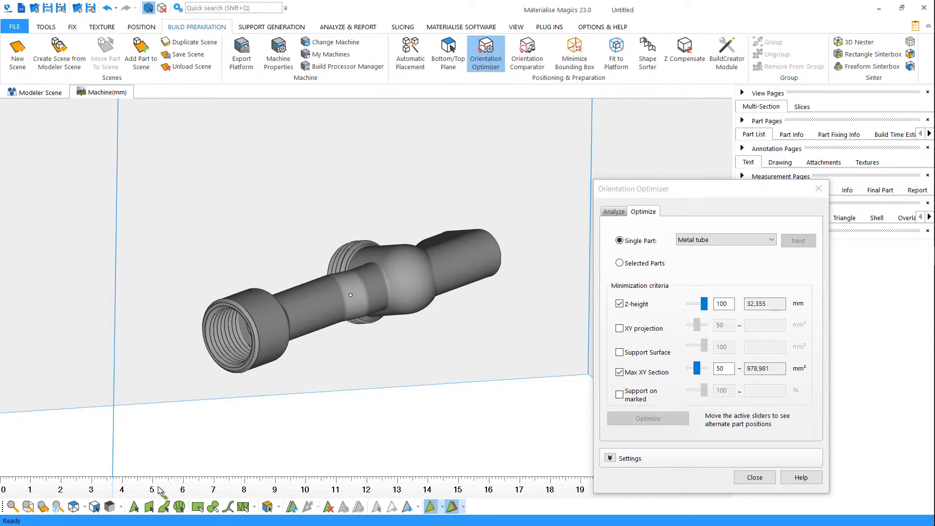
Step: Recalculate the measurements for the tube's optimized orientation
right_click_drag(283, 386, 368, 275)
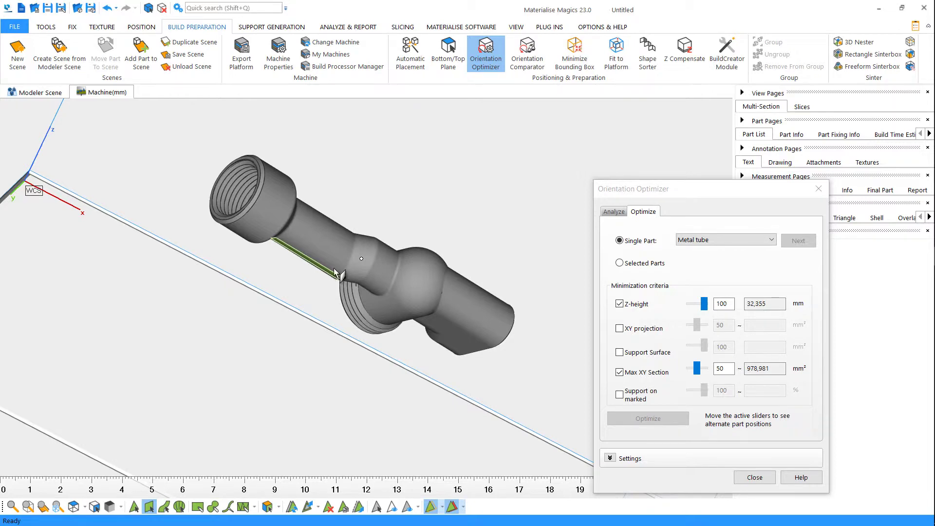
left_click(614, 211)
left_click(649, 418)
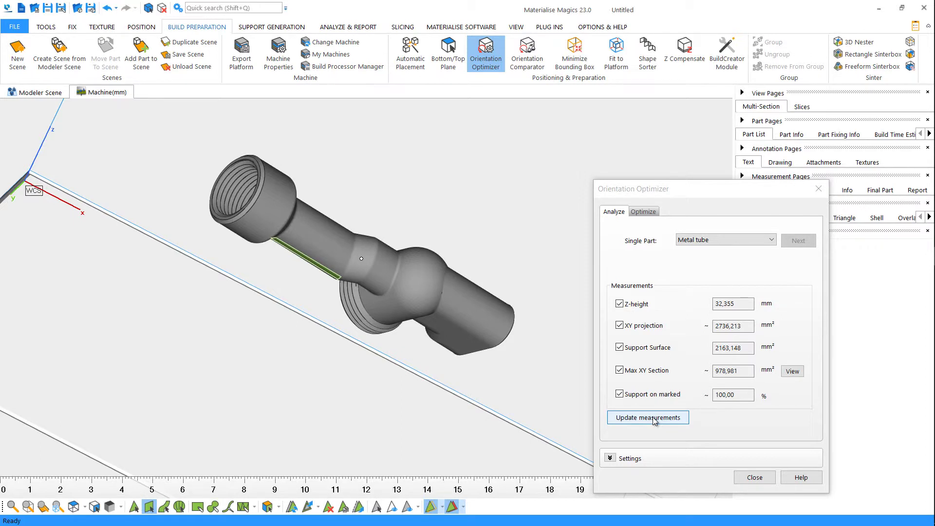
Step: Re-optimize on Support on marked only, clearing Z-height and Max XY Section
left_click(644, 211)
left_click(621, 304)
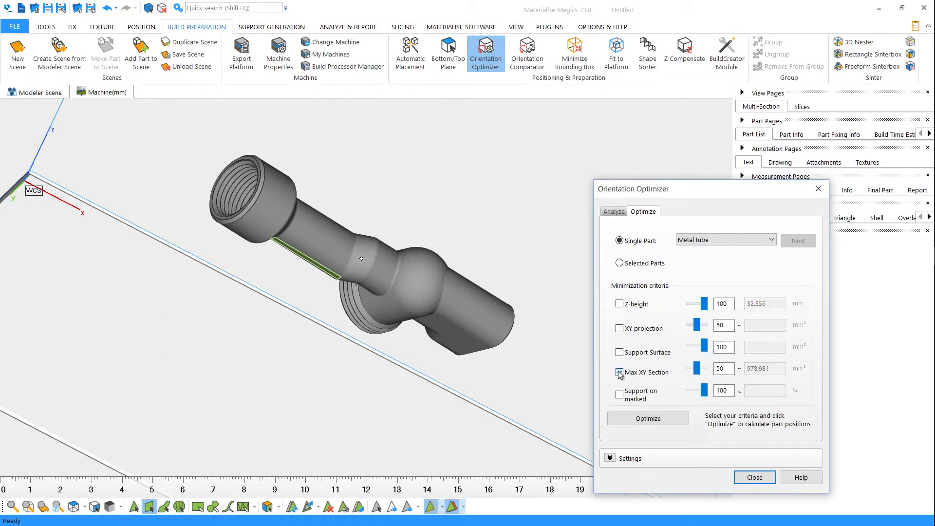
left_click(620, 372)
left_click(621, 395)
left_click(648, 419)
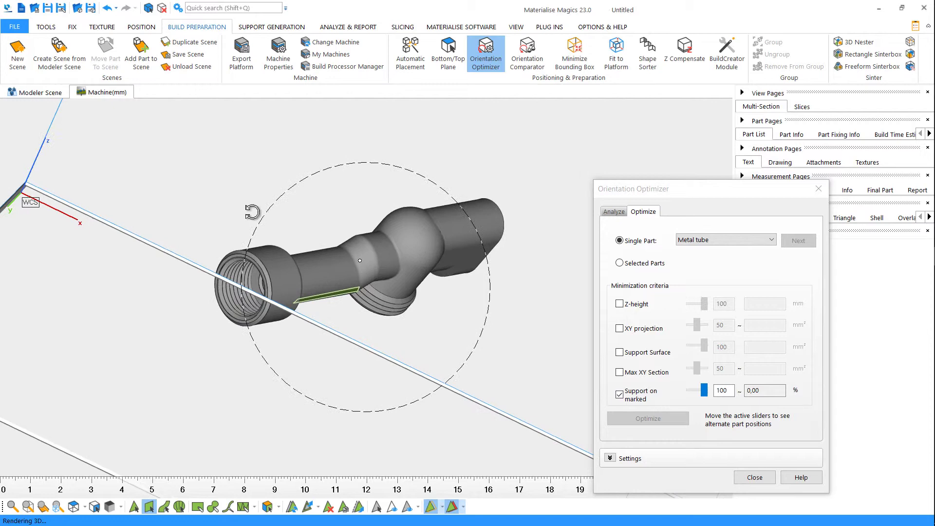
mouse_move(251, 209)
right_mouse_down()
mouse_move(361, 295)
mouse_move(398, 303)
right_mouse_up()
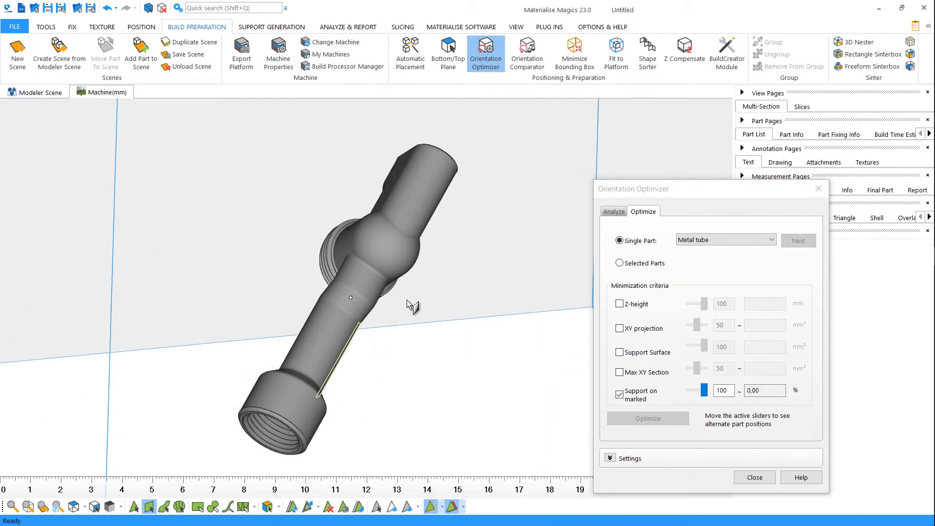
right_click_drag(407, 303, 349, 291)
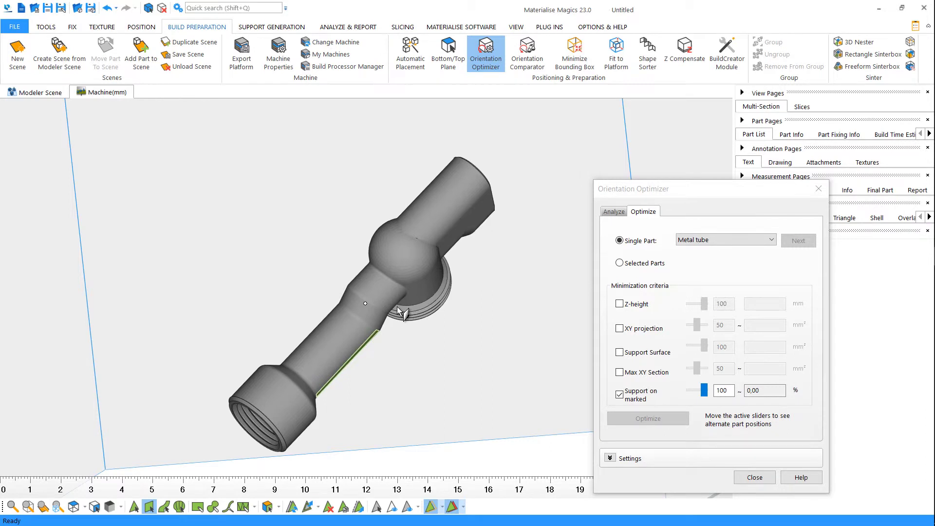